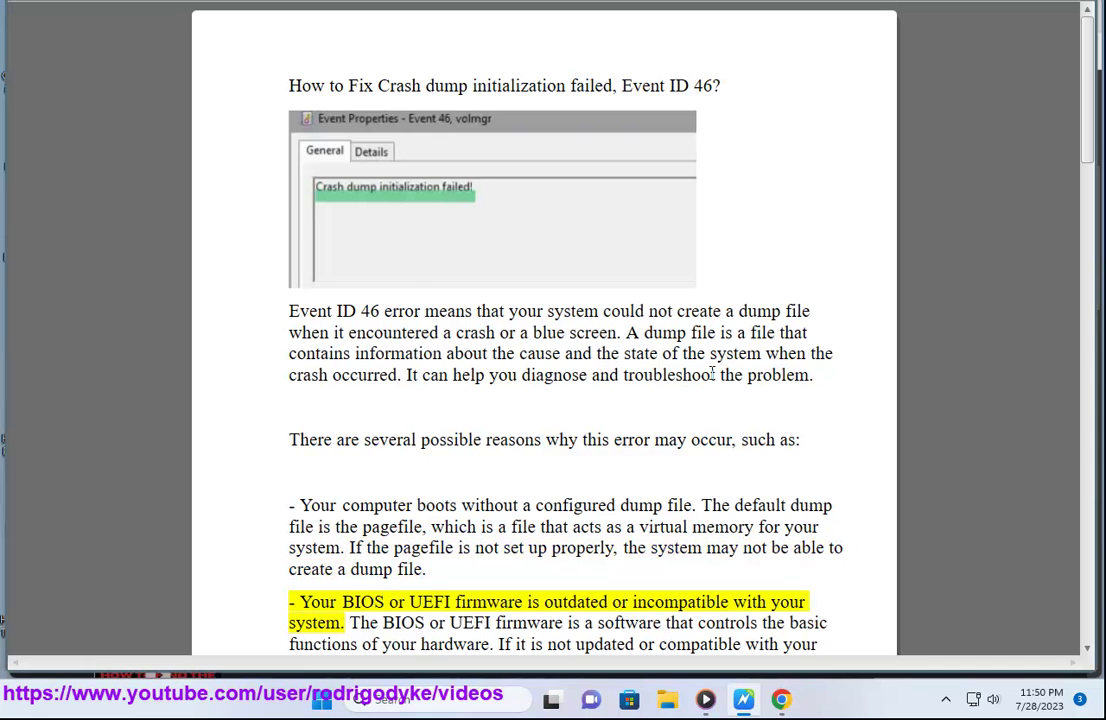
Search Google for 'enter bios' in Chrome, then minimize the browser back to the article.
scroll(922, 496, "down", 1)
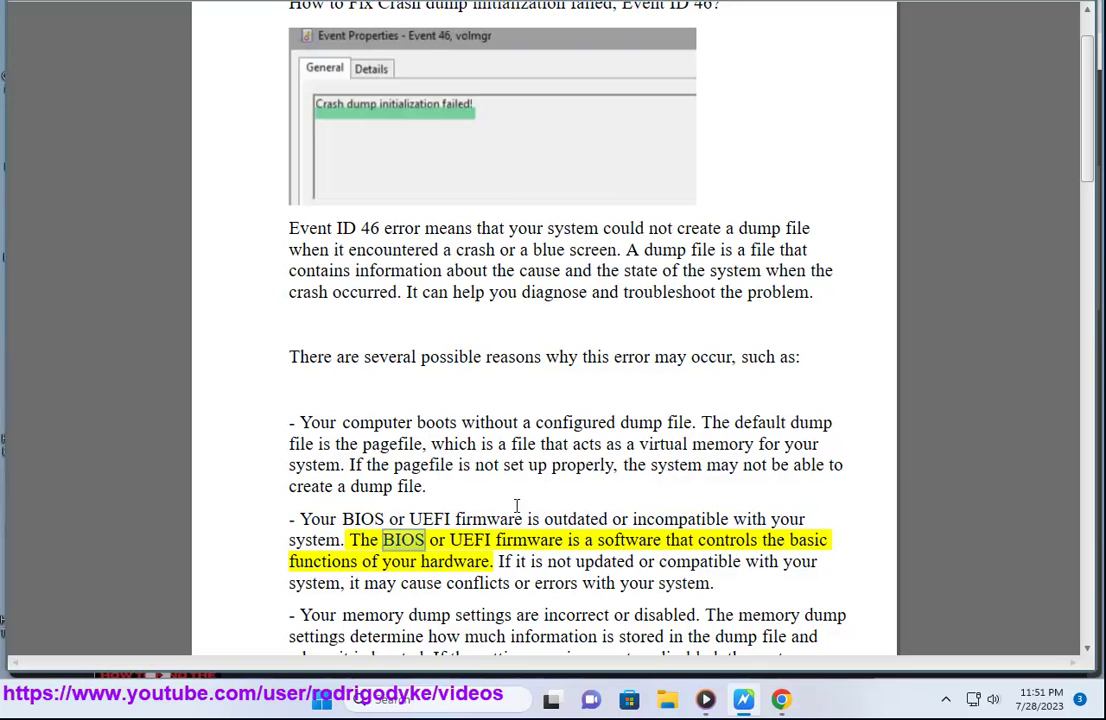
left_click(783, 700)
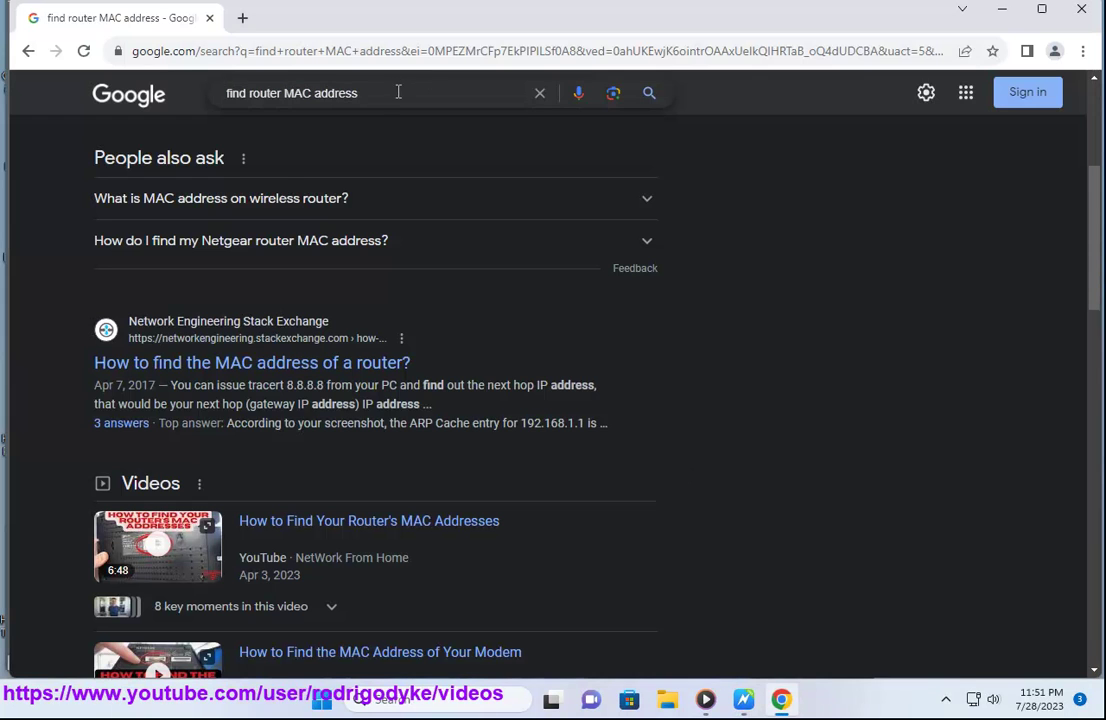
left_click(536, 97)
type("ente")
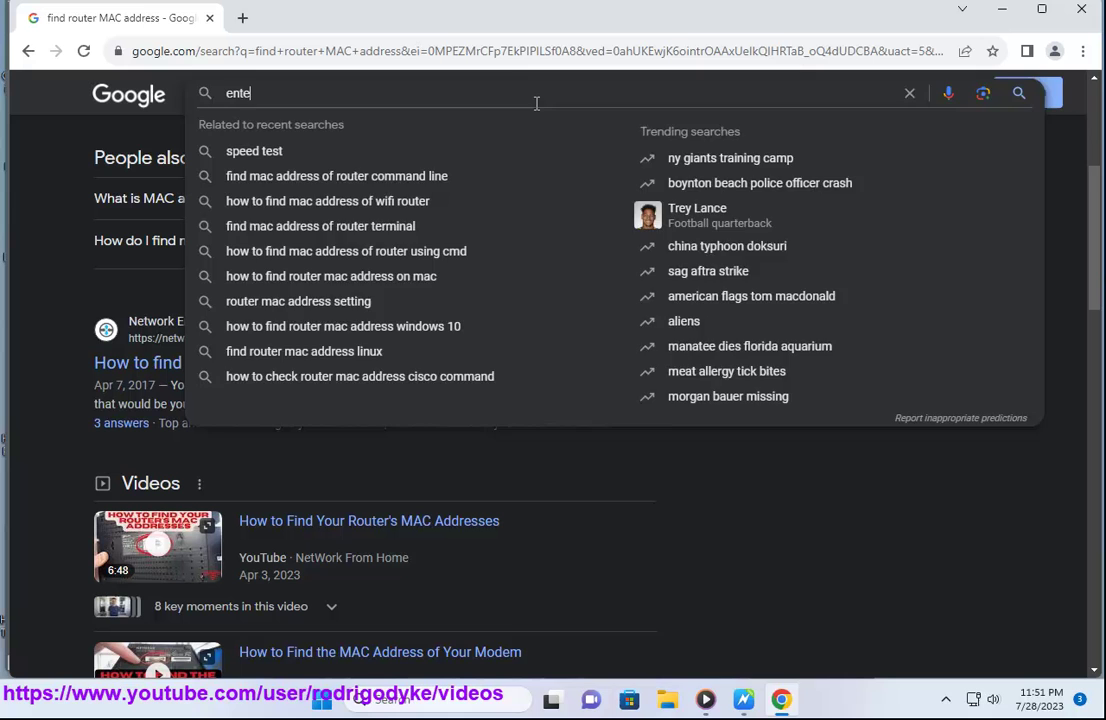
type("r bios")
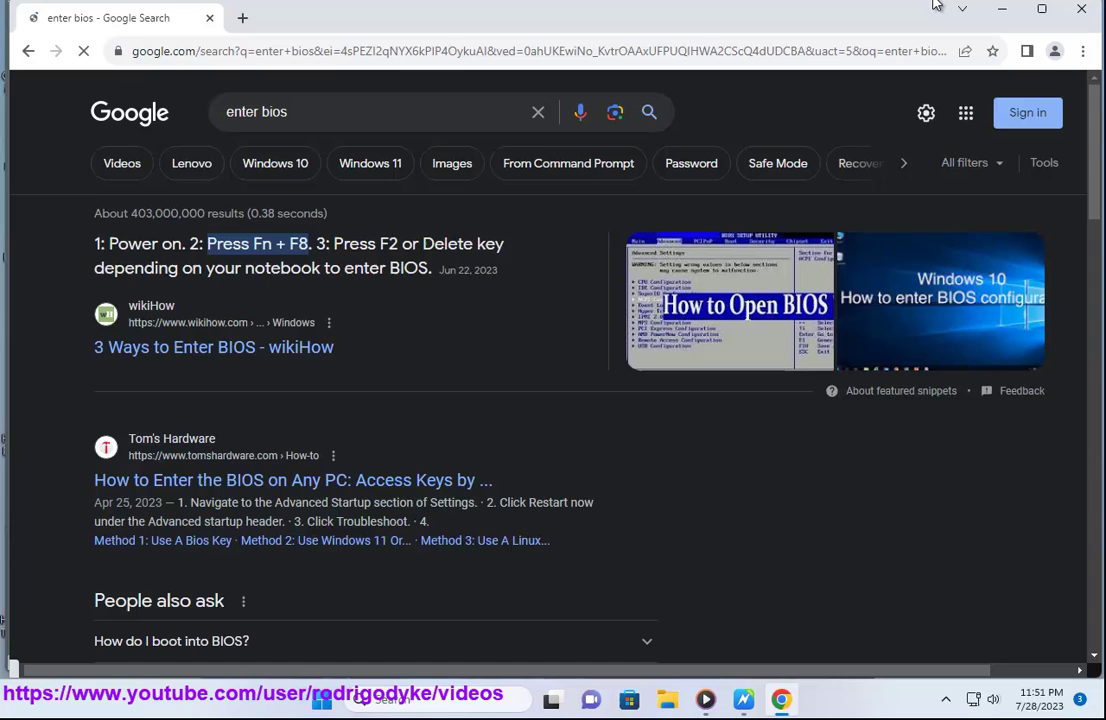
left_click(1001, 10)
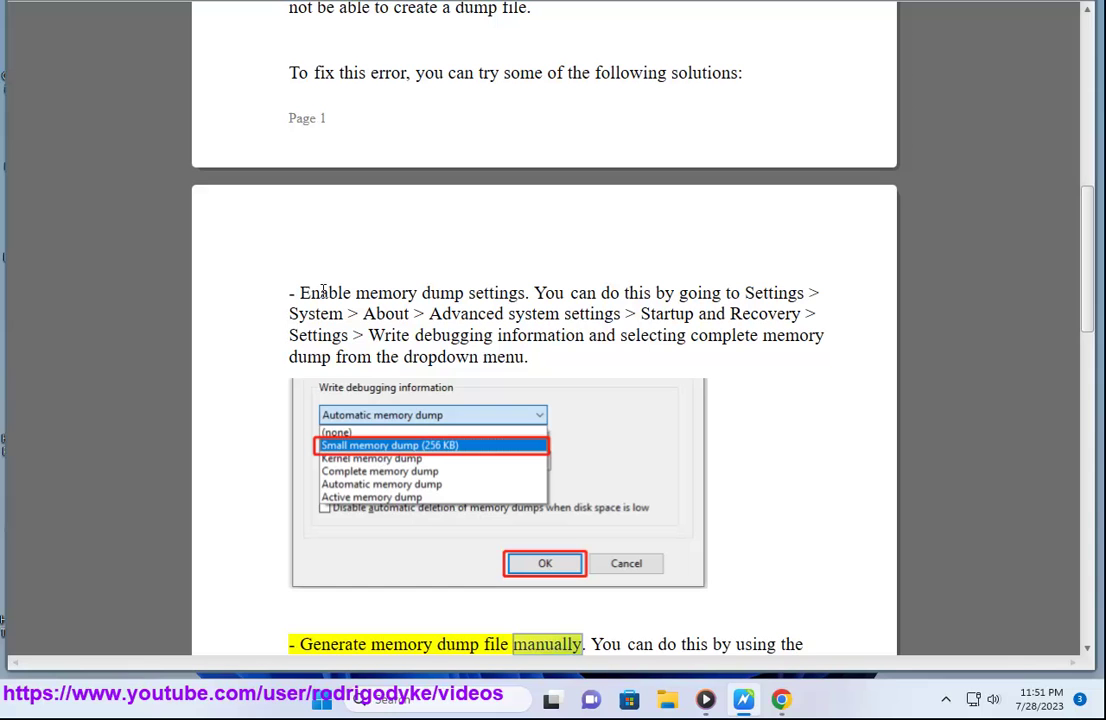
Open View advanced system settings from a search for 'advanced' and place System Properties beside the article.
left_click(449, 706)
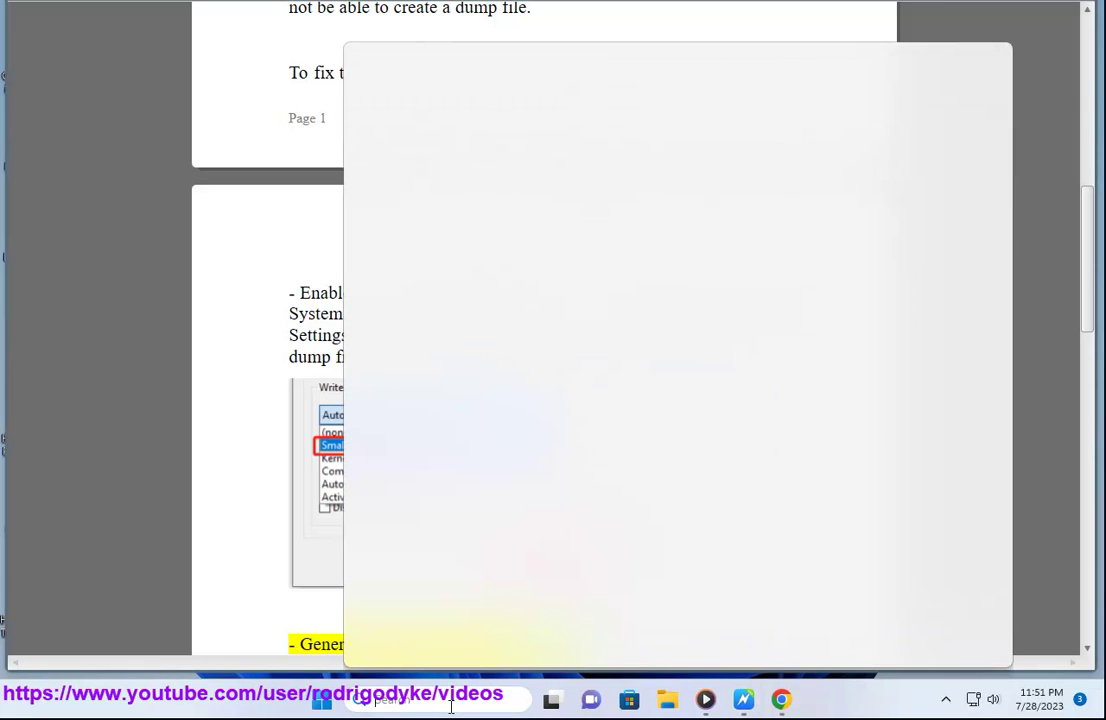
type("advanced")
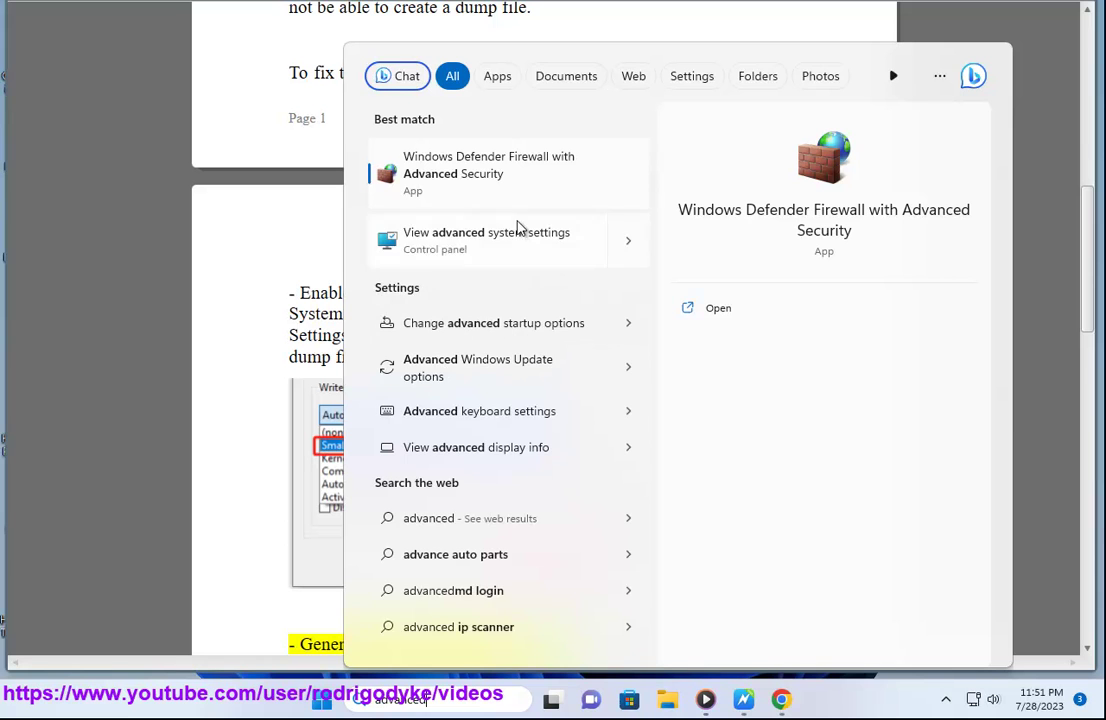
left_click(510, 252)
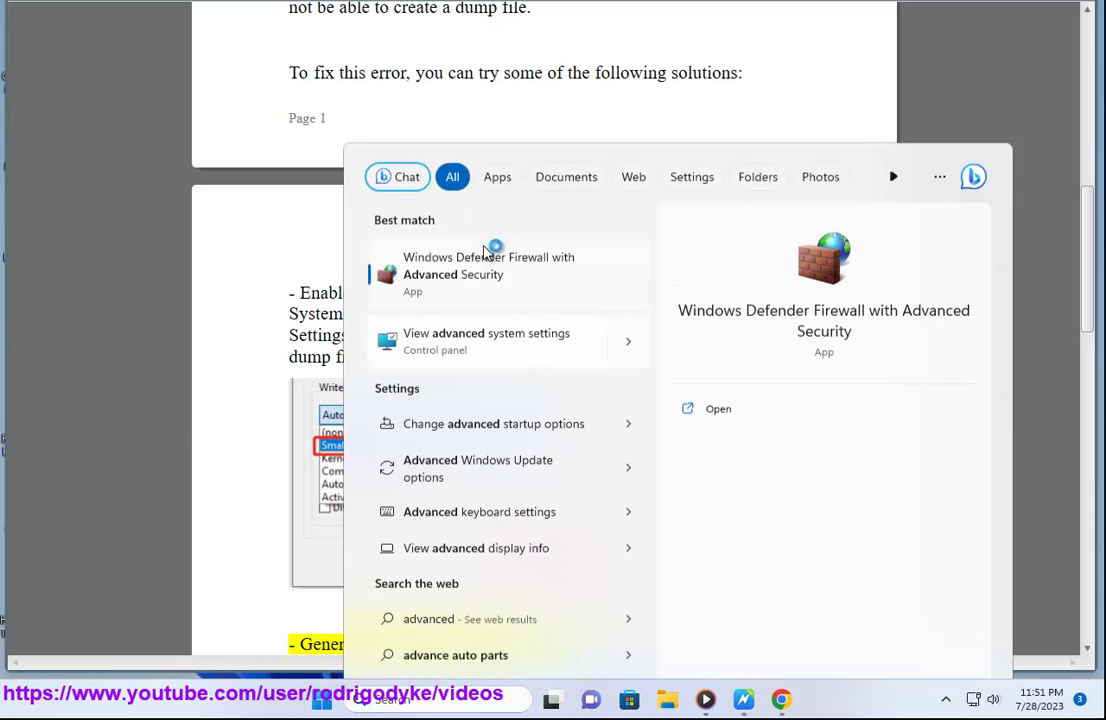
left_click_drag(268, 2, 833, 72)
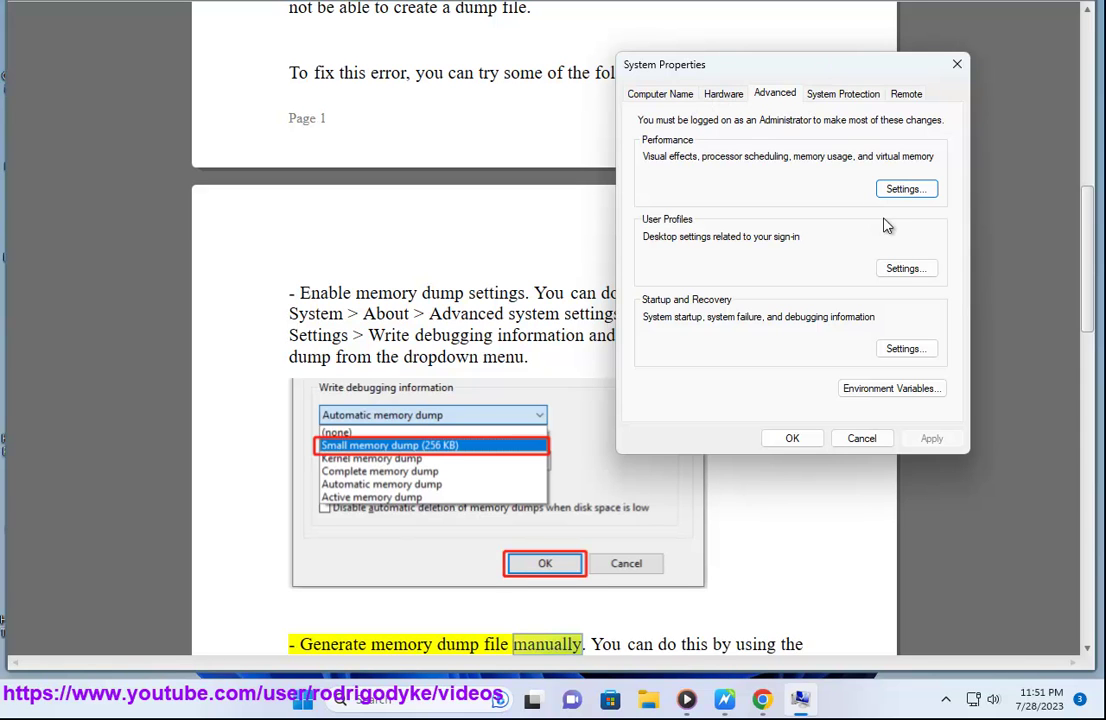
Set Startup and Recovery debugging information to Complete memory dump, confirm, and close System Properties.
left_click(908, 349)
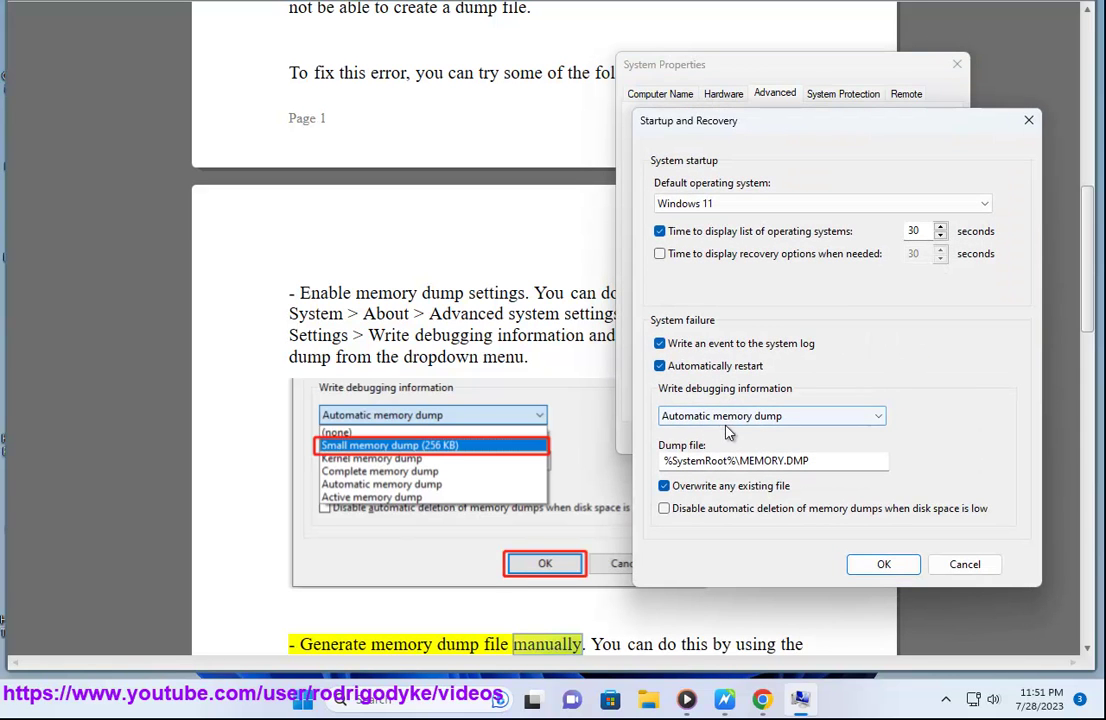
left_click(754, 416)
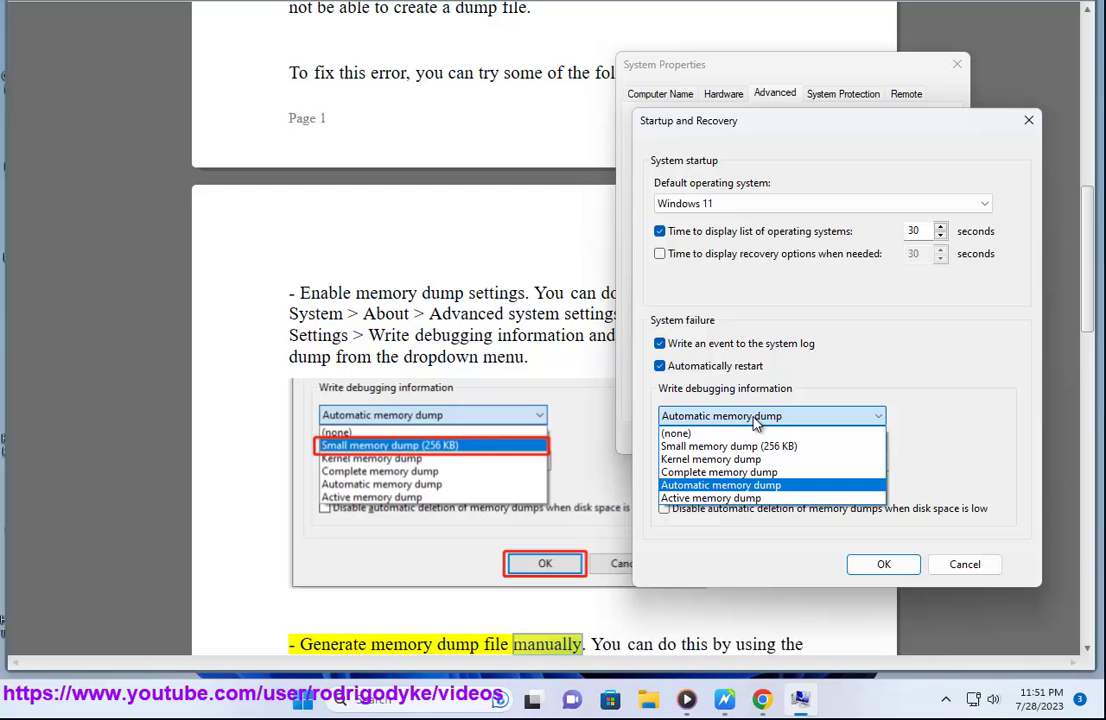
left_click(747, 471)
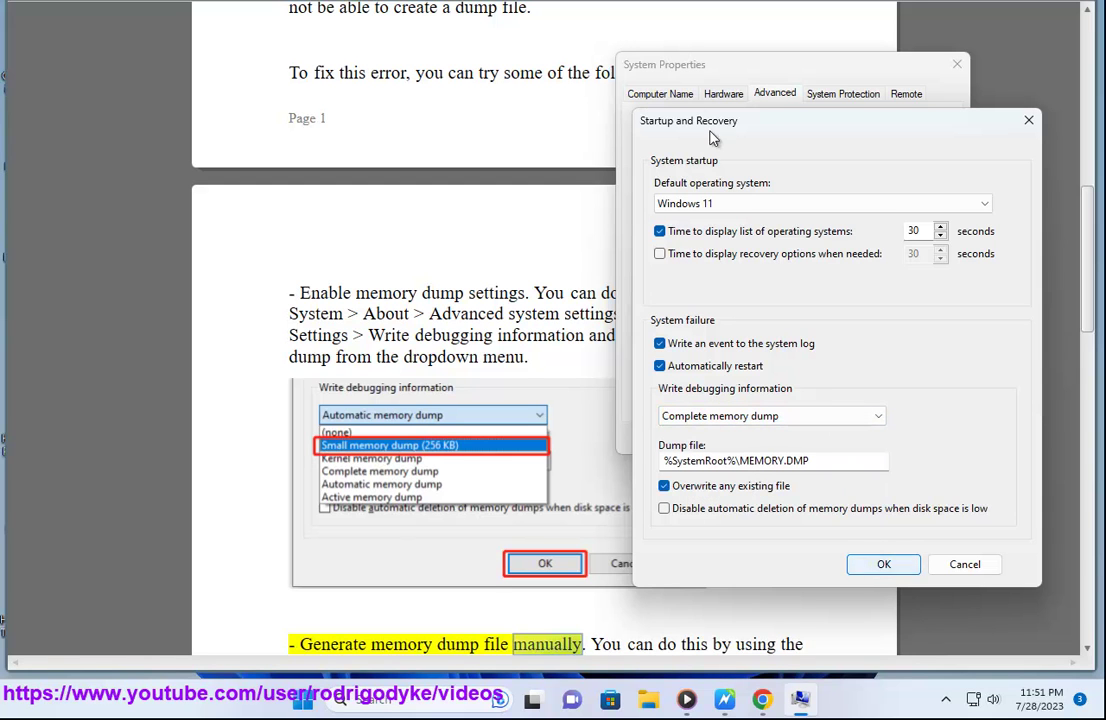
left_click_drag(672, 116, 744, 137)
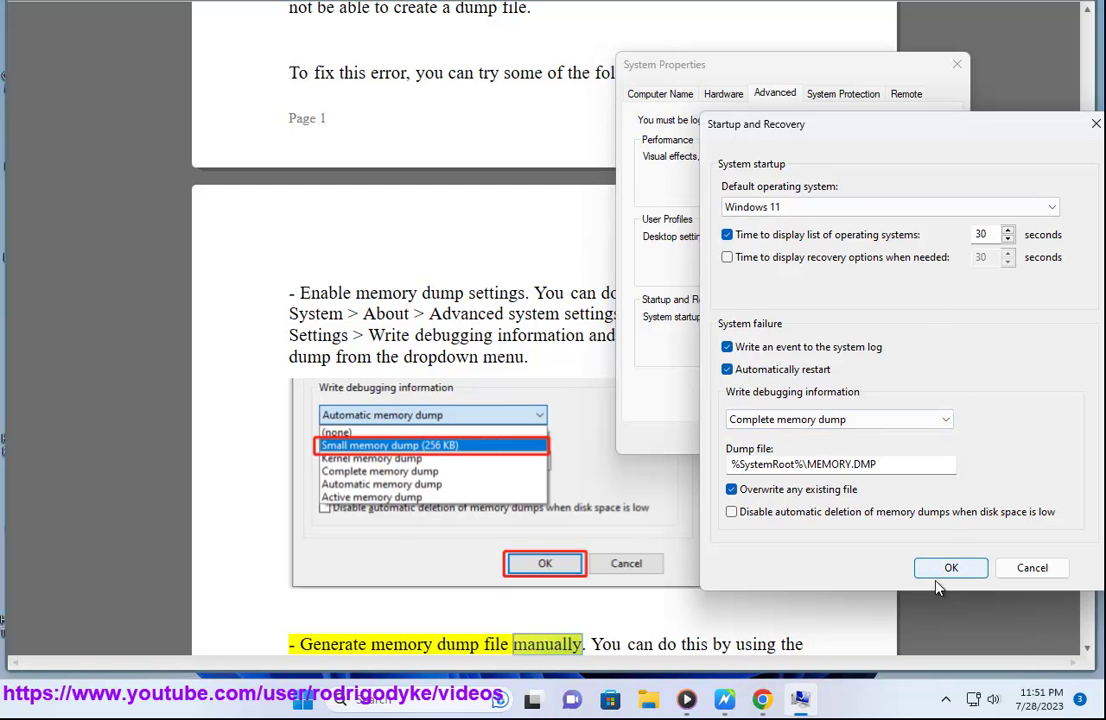
left_click(1040, 572)
left_click(866, 440)
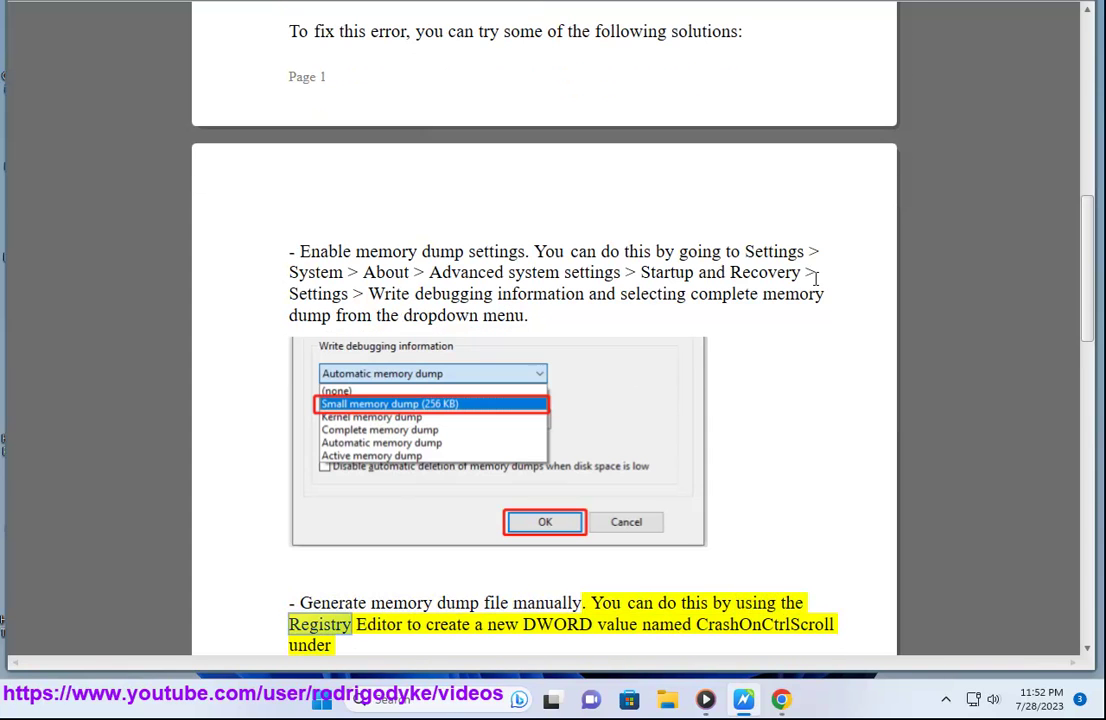
Launch Registry Editor as administrator, clear its address bar, and select the i8042prt Parameters path in the article.
left_click(449, 698)
type("reg")
left_click(438, 160)
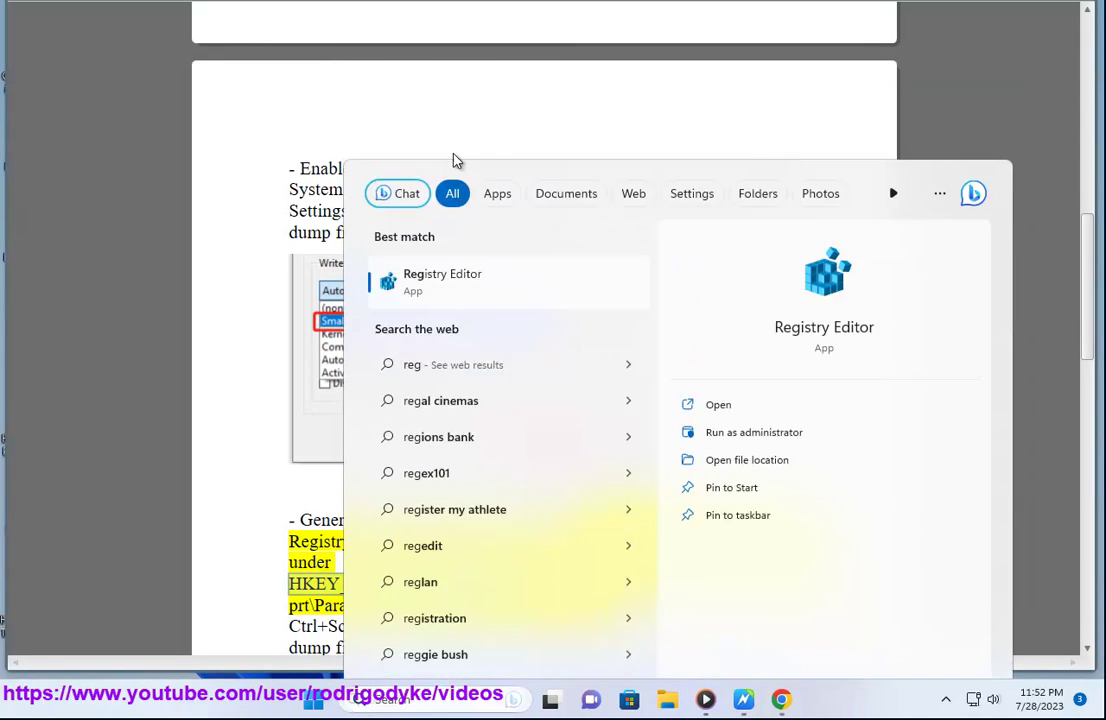
left_click(482, 447)
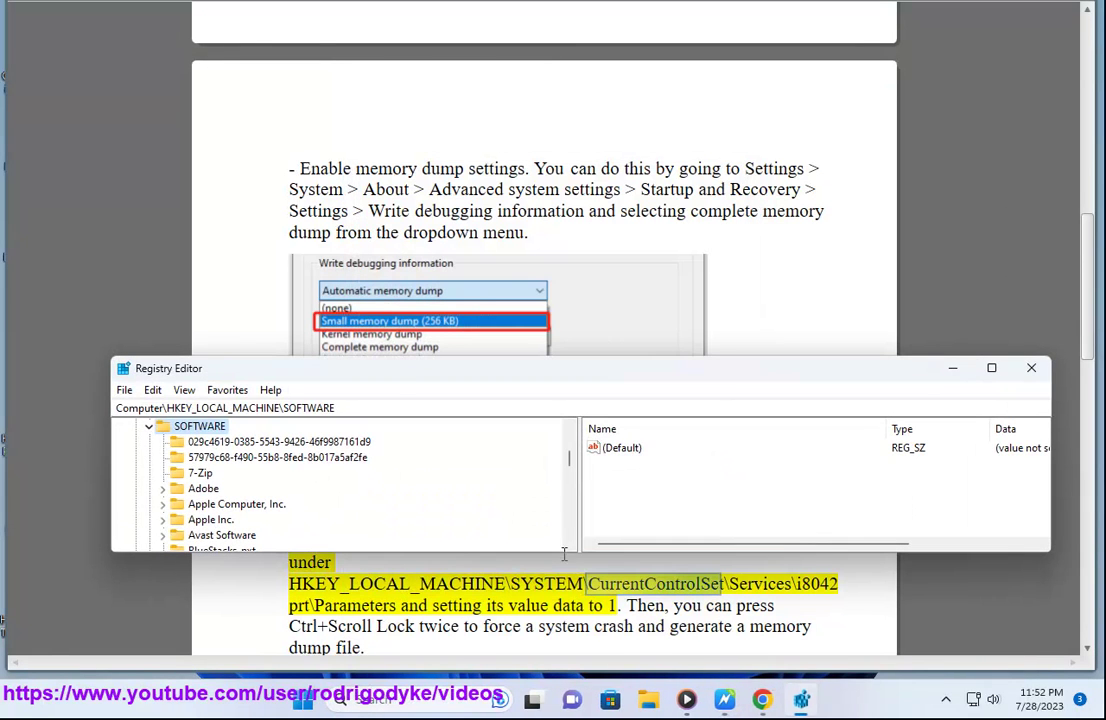
left_click(291, 406)
key("BackSpace")
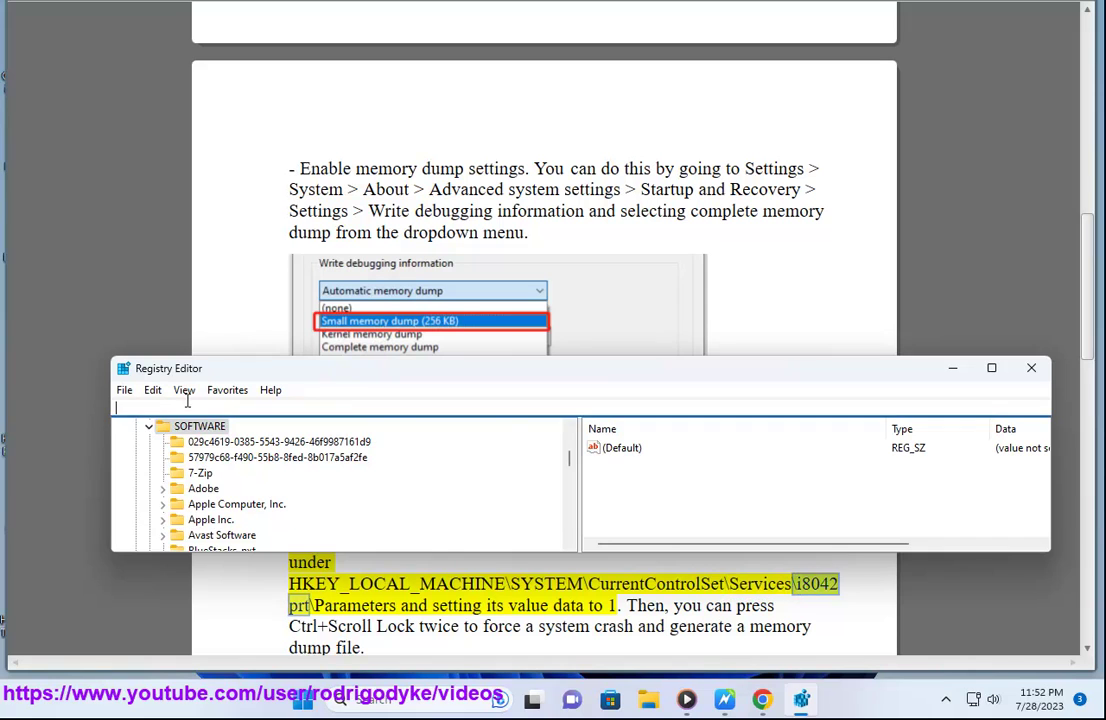
left_click(500, 618)
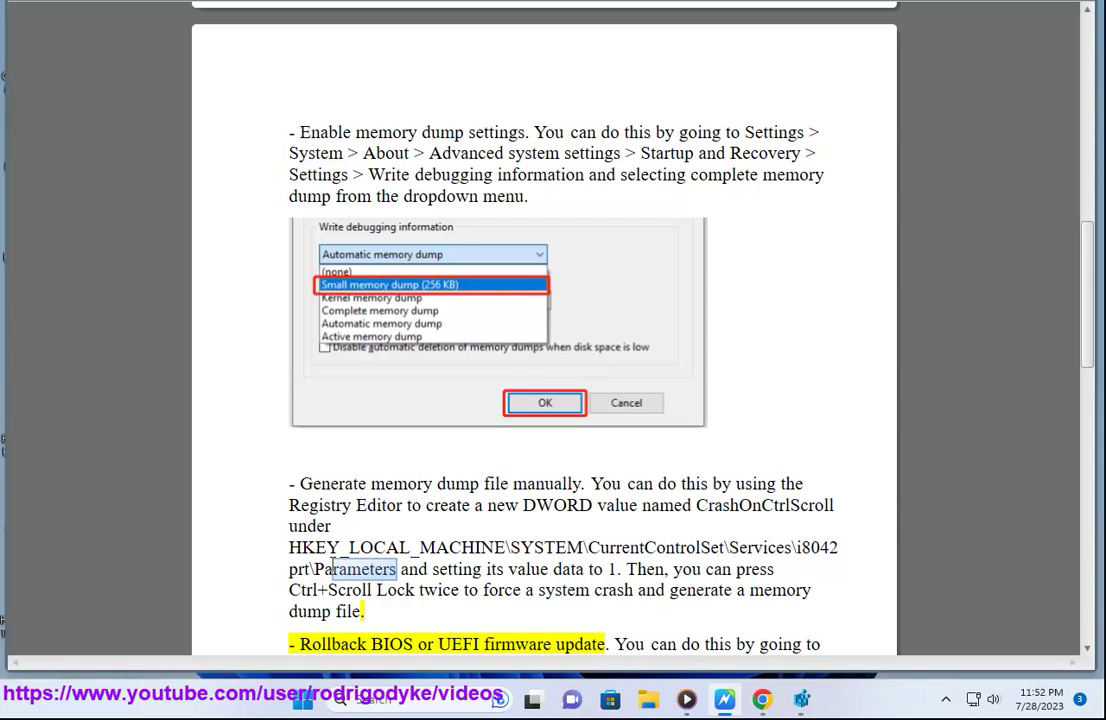
left_click_drag(333, 565, 314, 550)
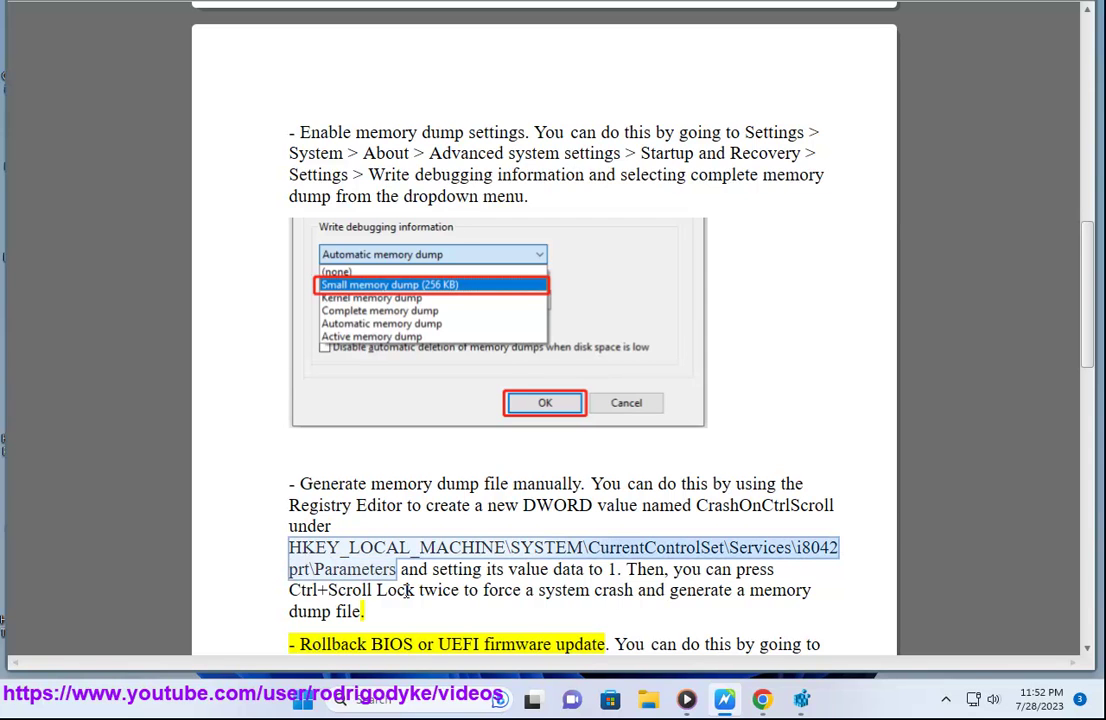
Navigate Registry Editor to the pasted i8042prt\Parameters key and pick out CrashOnCtrlScroll from the article.
key("alt+Tab")
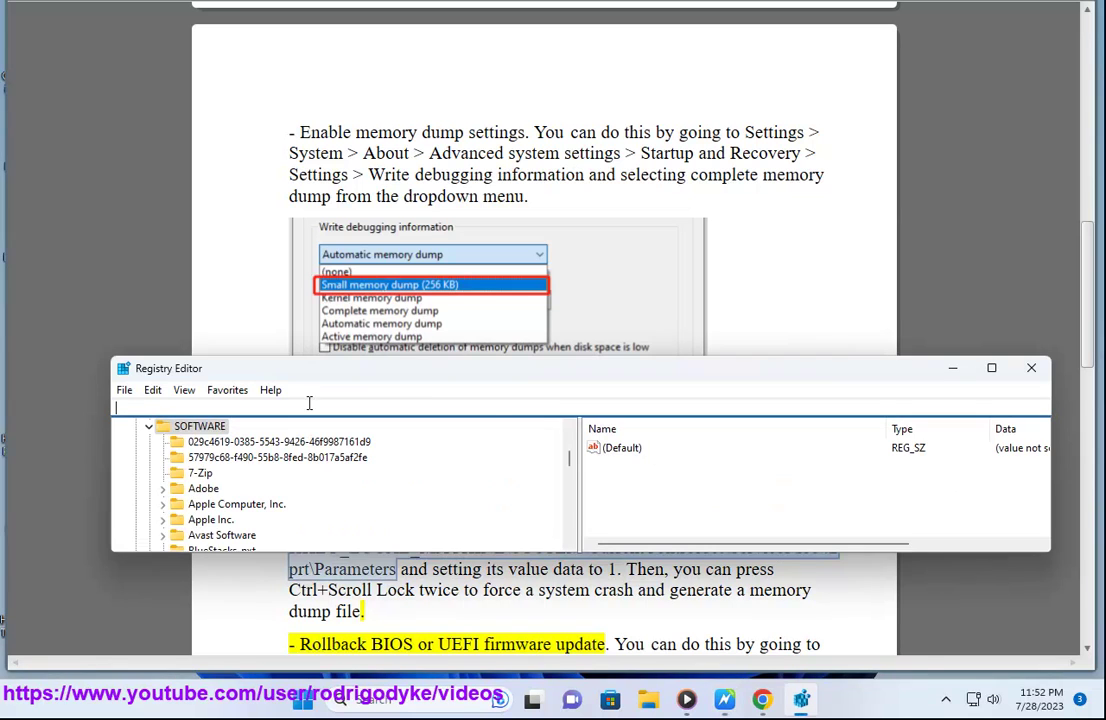
type("HKEY_LOCAL_MACHINE\\SYSTEM\\CurrentControlSet\\Services\\i8042prt\\Parameters")
key("Return")
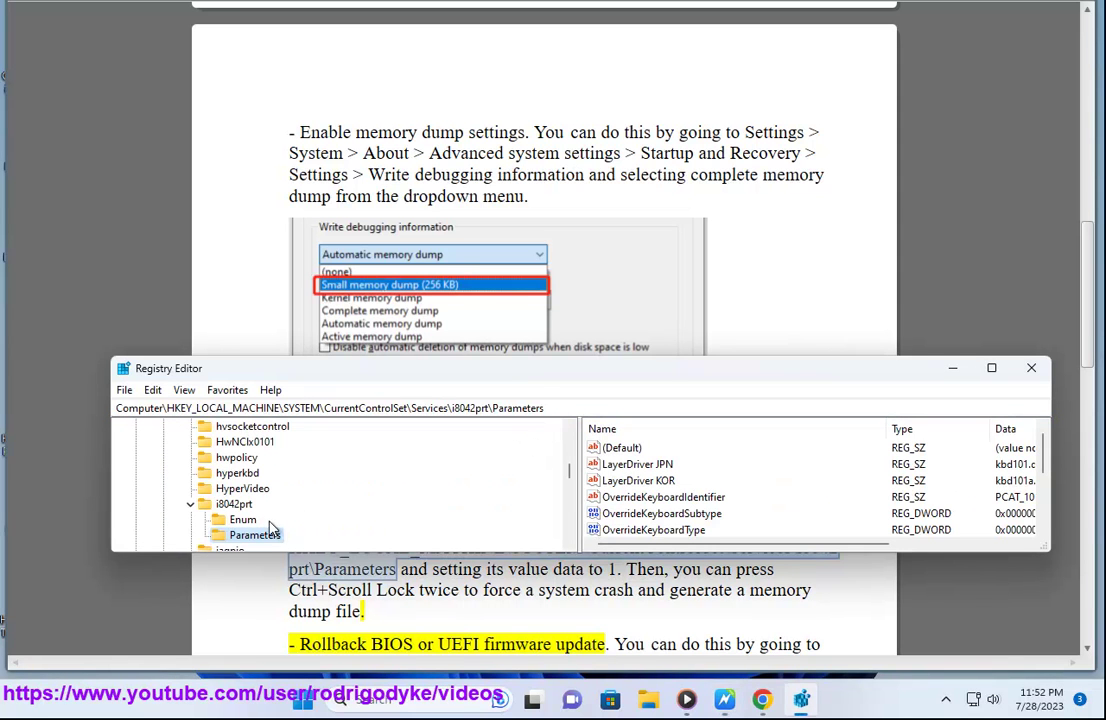
left_click_drag(603, 374, 561, 251)
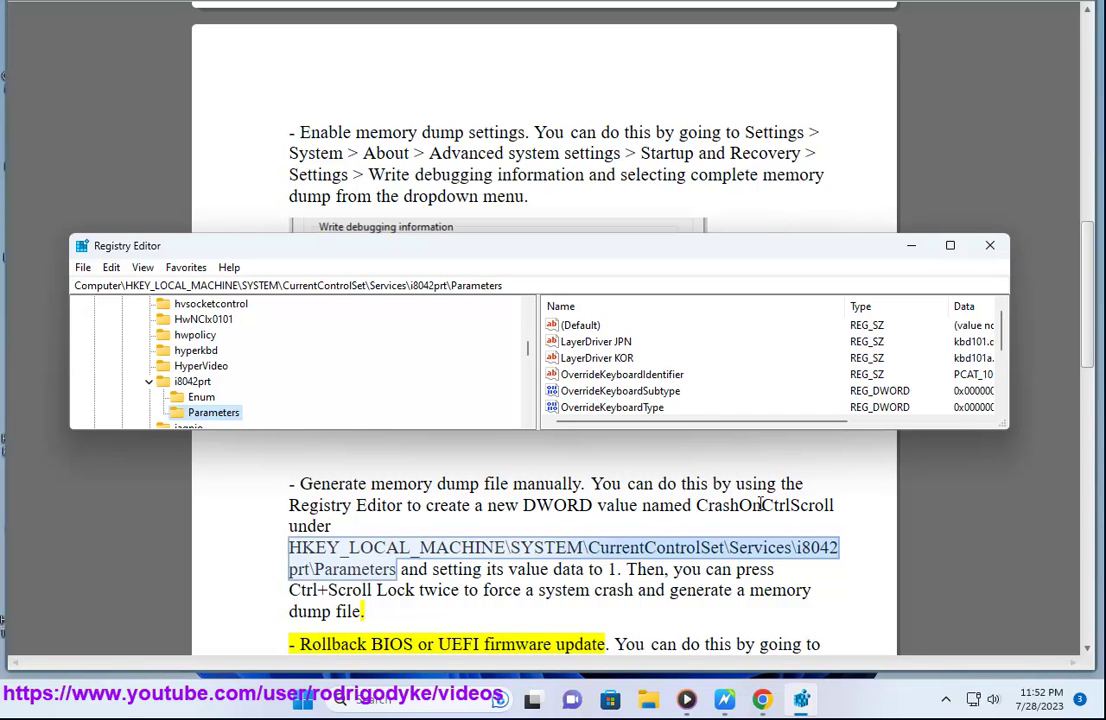
left_click(622, 374)
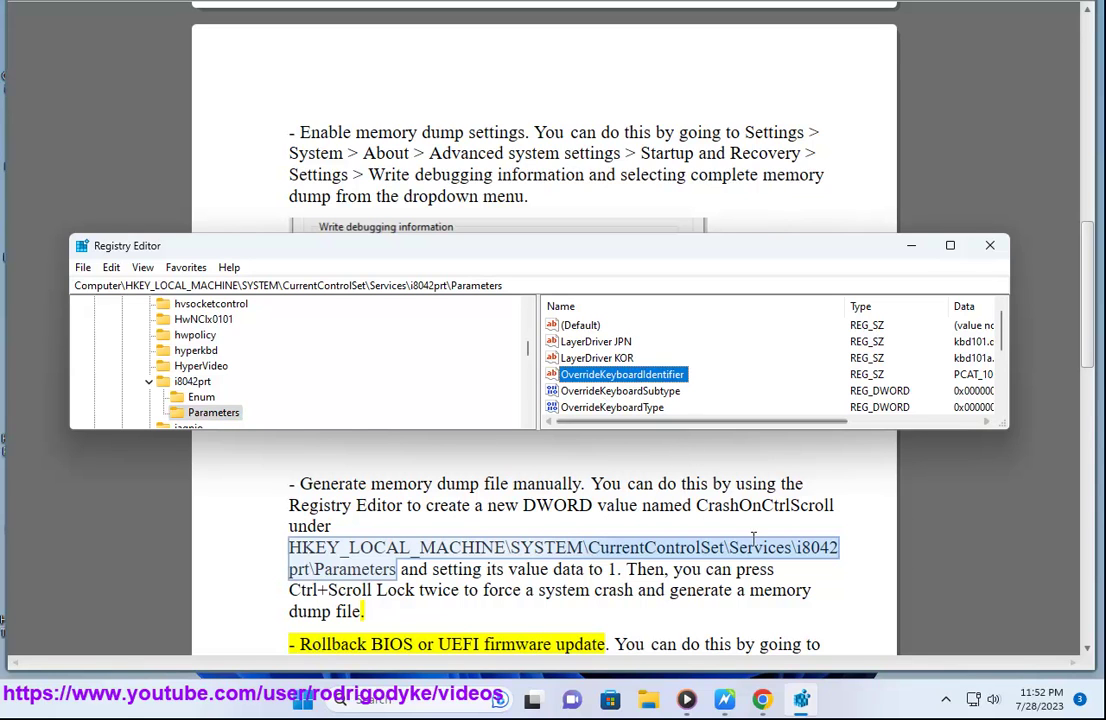
double_click(765, 507)
key("ctrl+c")
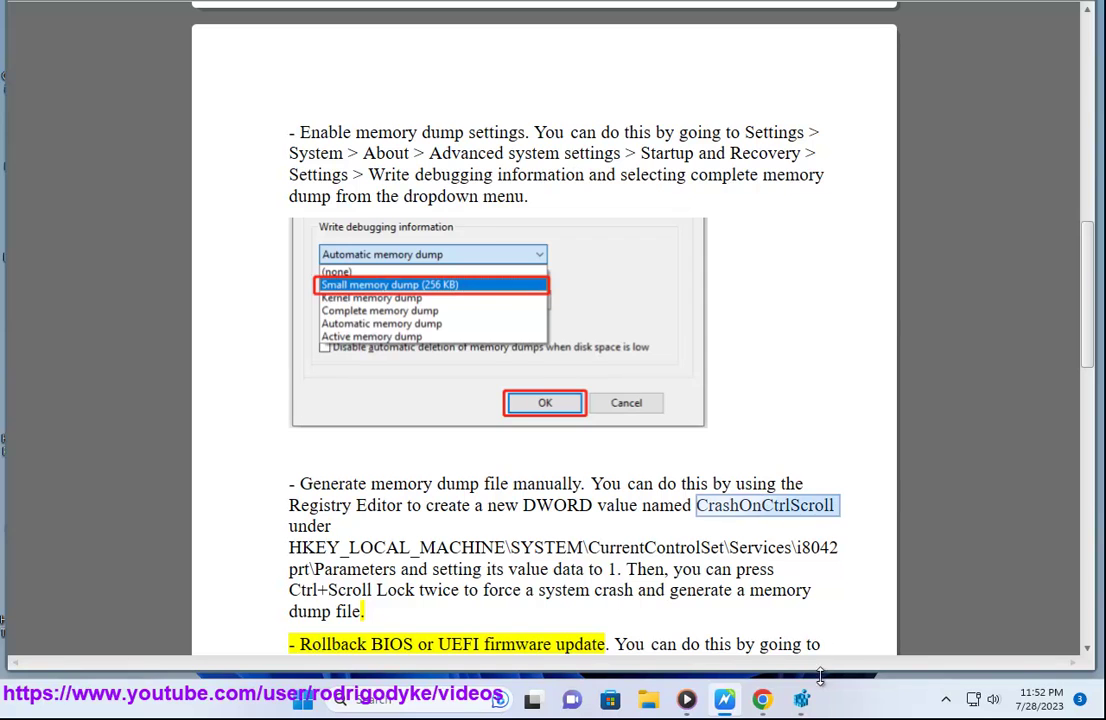
left_click(801, 699)
Create a new DWORD (32-bit) value named CrashOnCtrlScroll under Parameters.
right_click(762, 378)
mouse_move(782, 396)
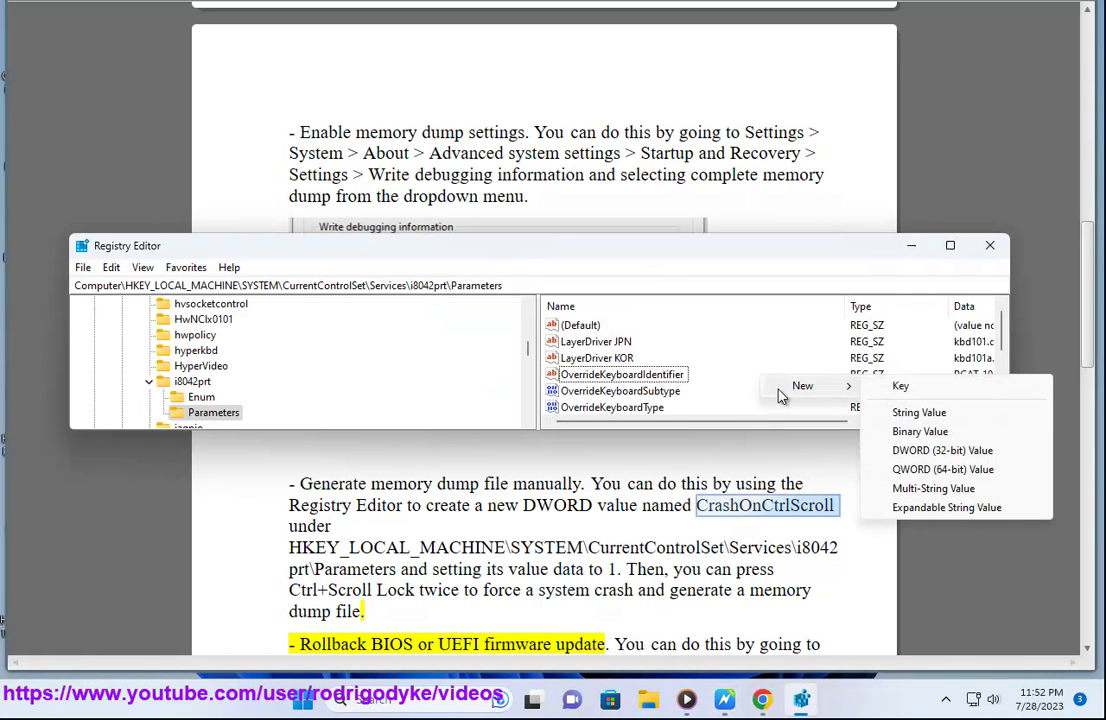
left_click(930, 451)
key("ctrl+v")
key("Return")
key("Return")
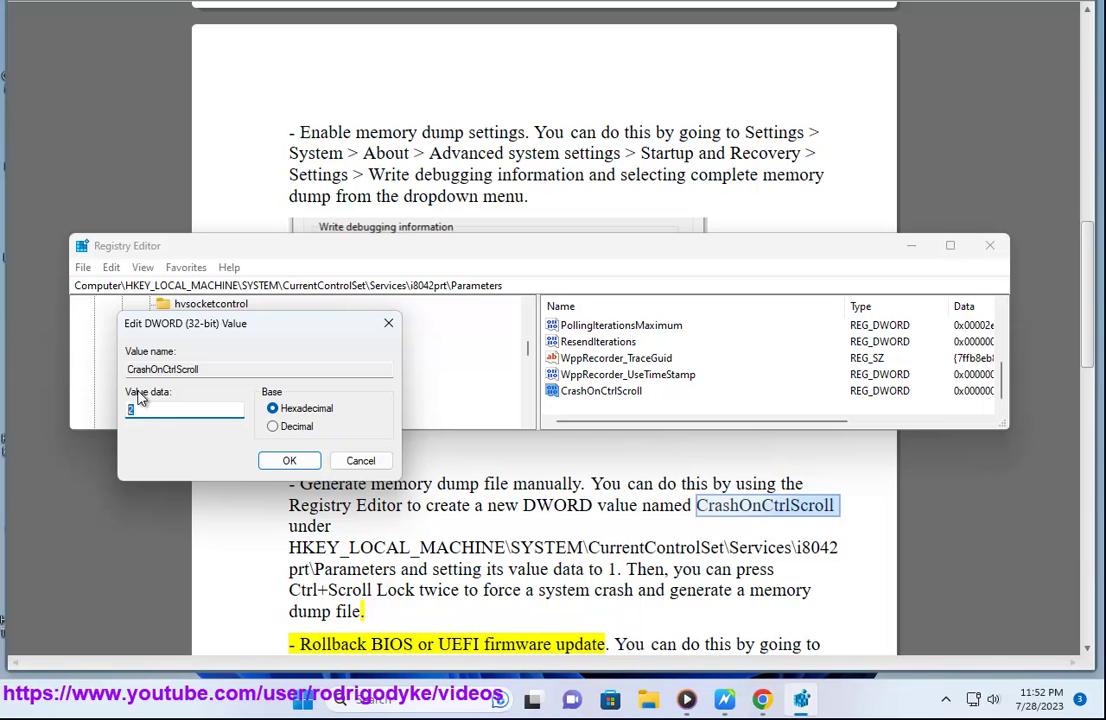
left_click_drag(190, 330, 733, 296)
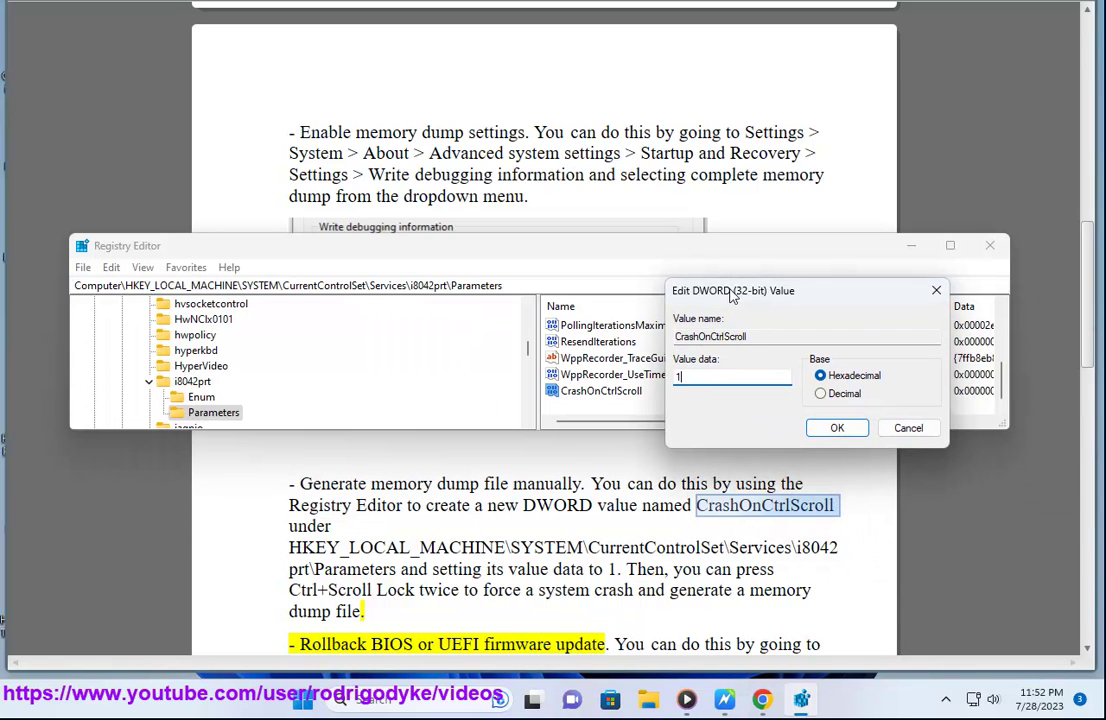
Save CrashOnCtrlScroll with value data 1, then delete the value and close Registry Editor.
left_click(302, 701)
left_click(757, 646)
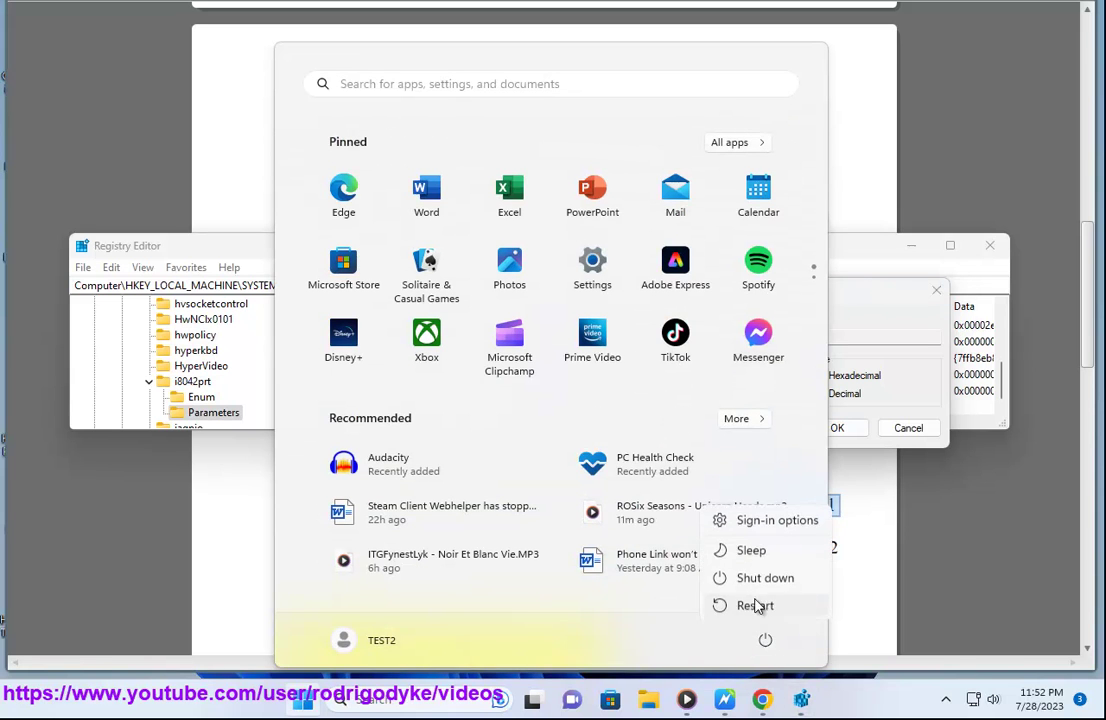
left_click(936, 458)
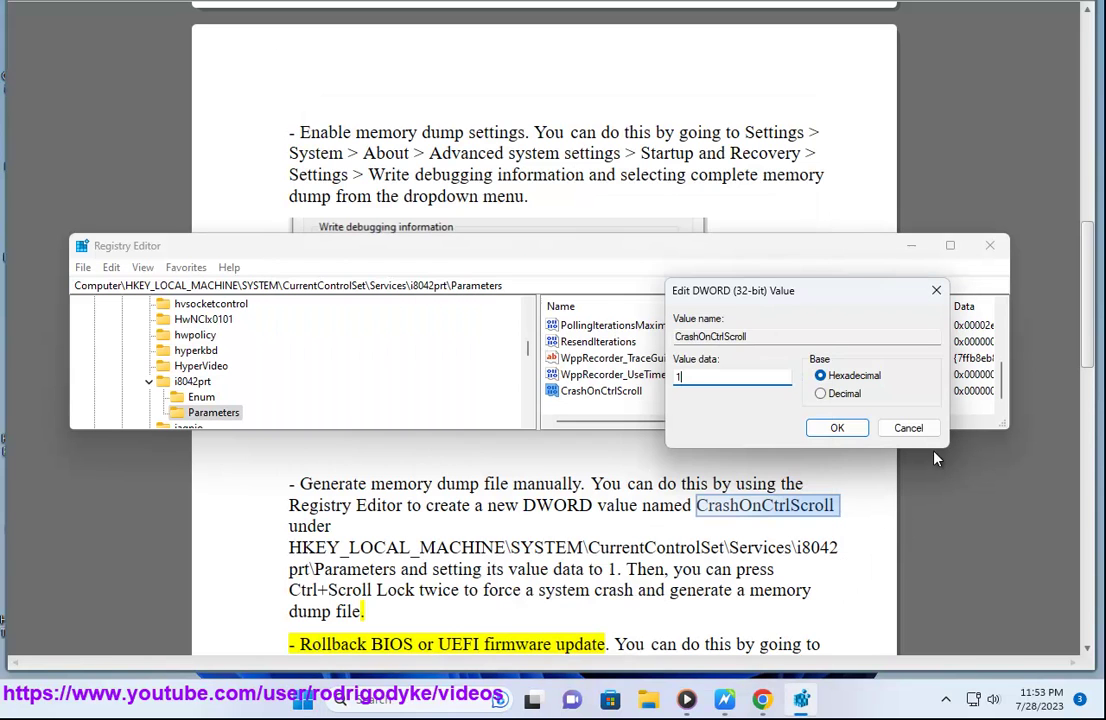
left_click(837, 427)
key("Delete")
key("Return")
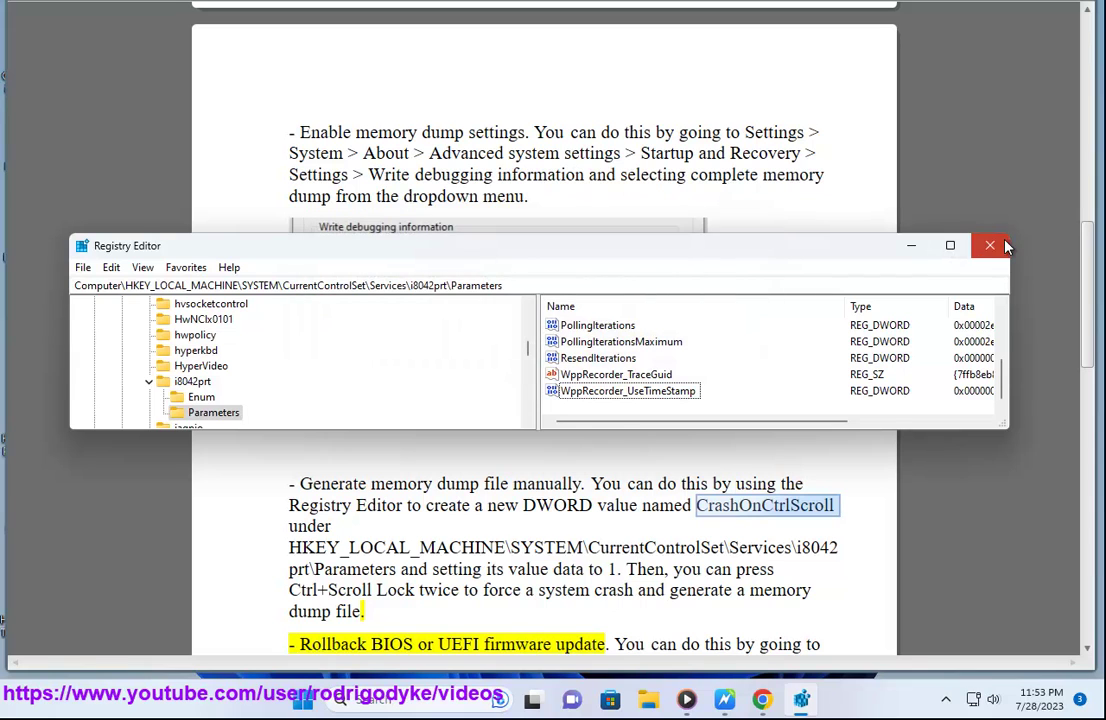
left_click(1005, 245)
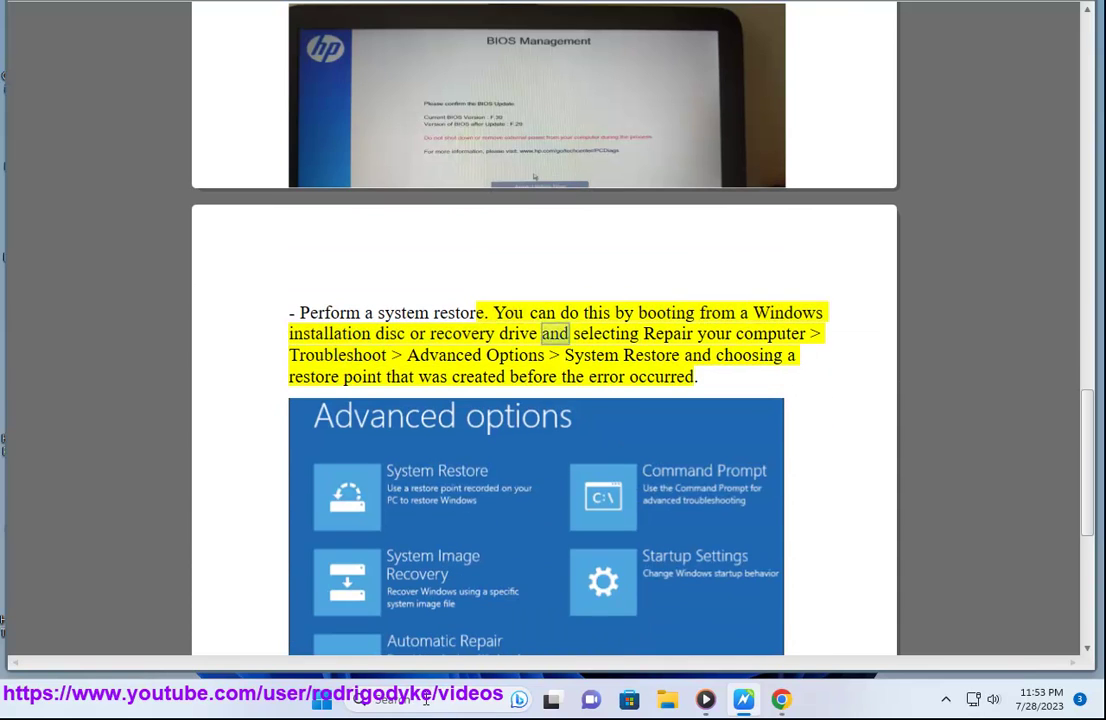
Open Windows search over the article's system restore section.
left_click(427, 700)
Launch System Configuration from a search for 'msc' and tick Safe boot on the Boot tab.
type("msc")
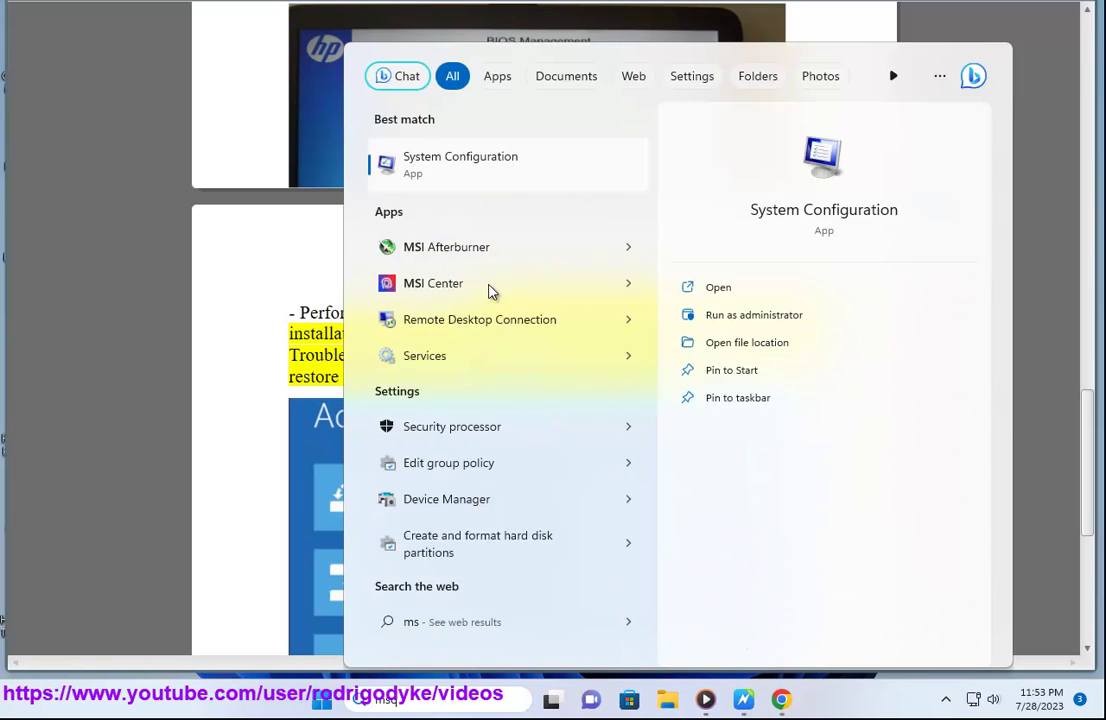
left_click(481, 177)
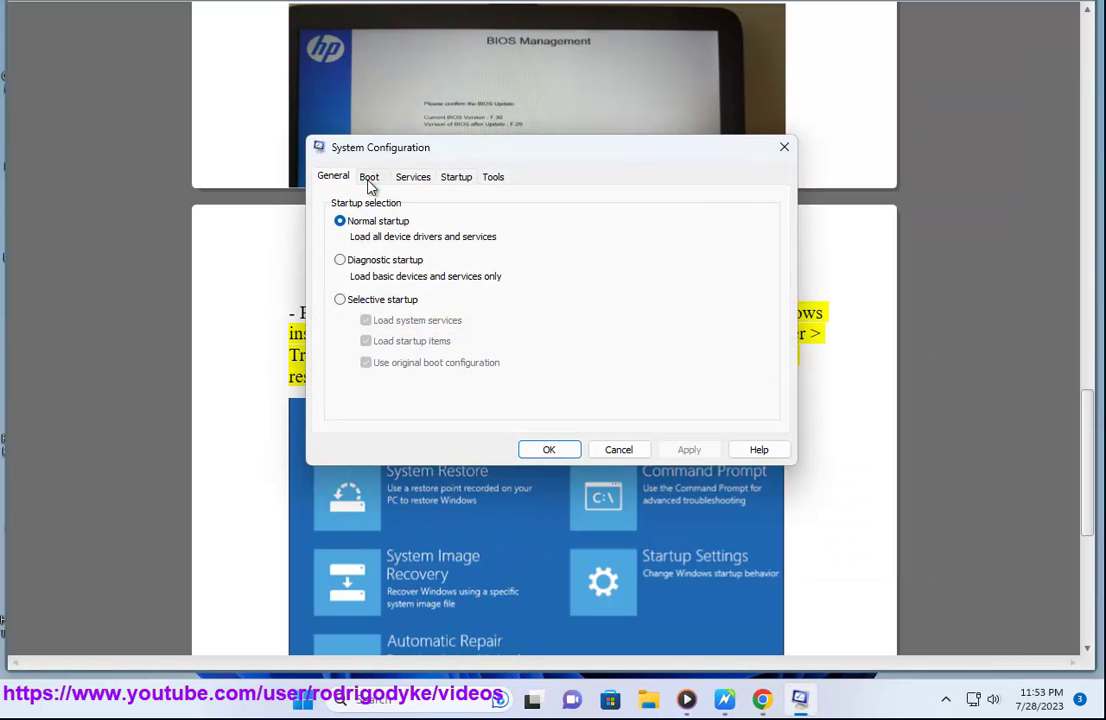
left_click(369, 177)
left_click(354, 346)
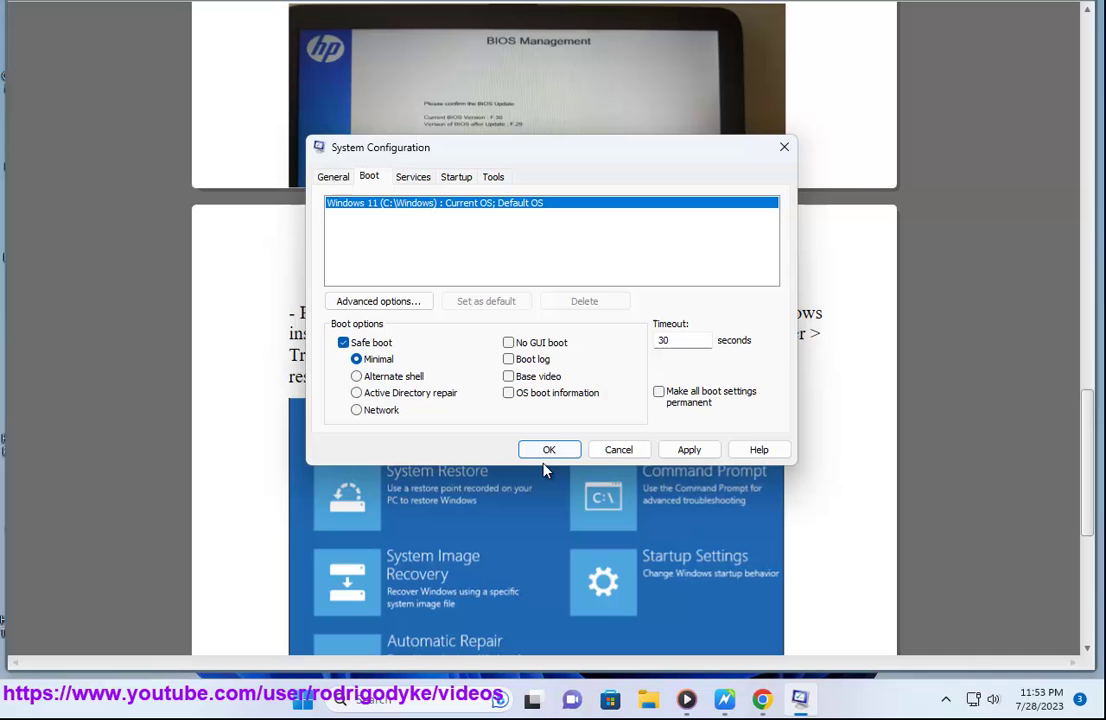